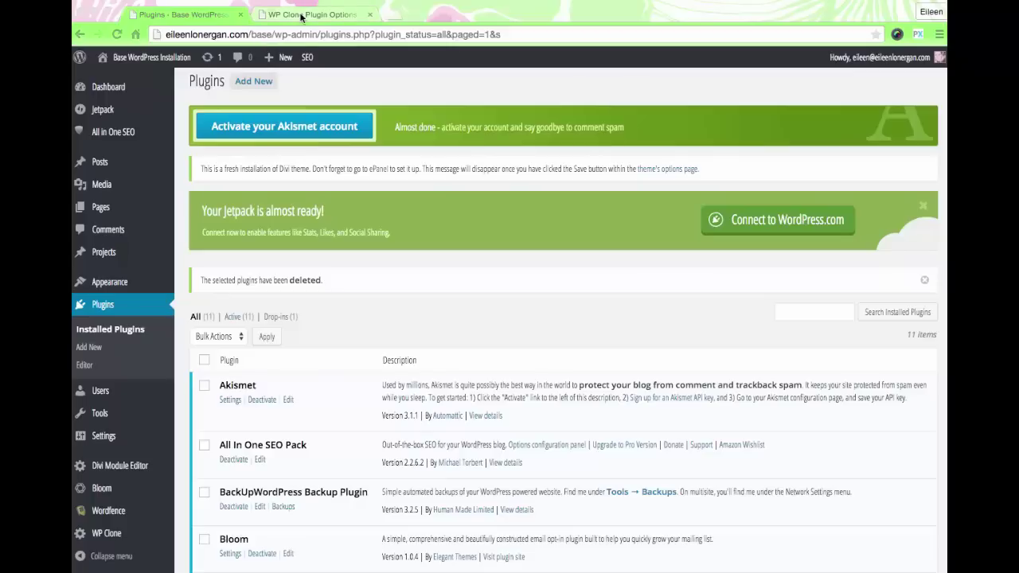
Step: Delete the Twenty Fourteen theme from Appearance > Themes
scroll(290, 253, down, 2)
scroll(290, 254, down, 5)
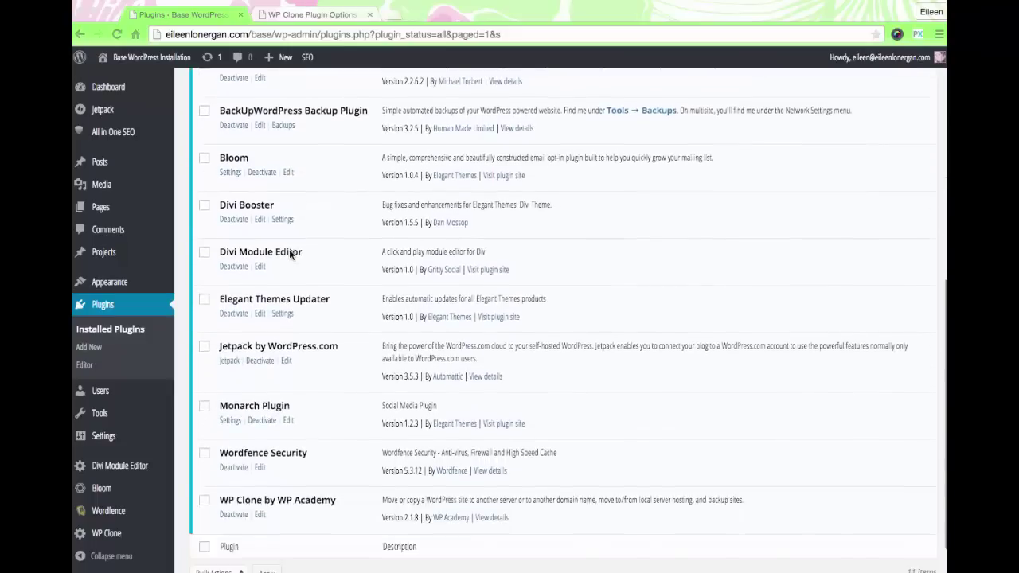
scroll(289, 253, down, 1)
scroll(289, 253, up, 2)
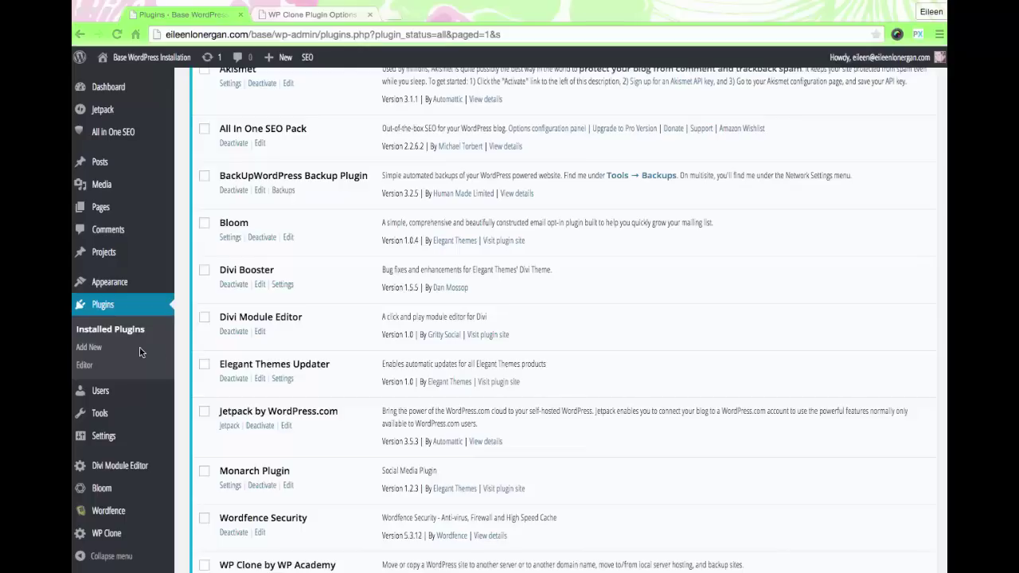
click(119, 282)
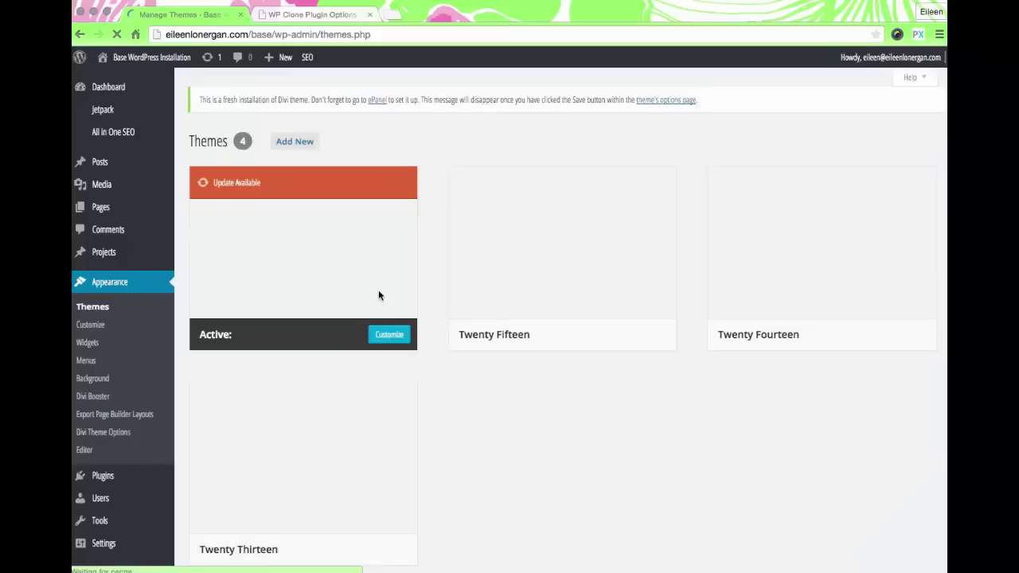
mouse_move(323, 262)
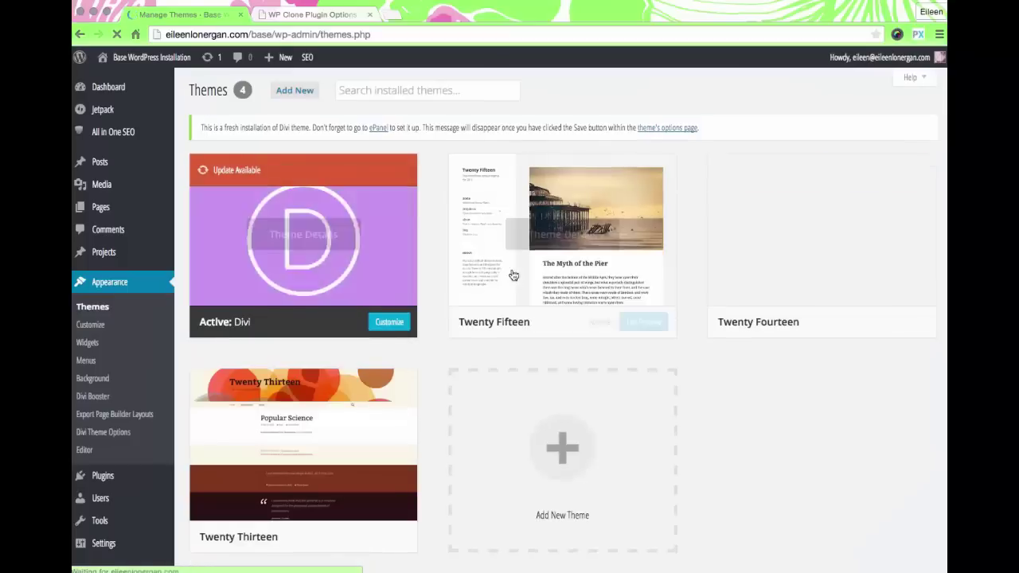
mouse_move(823, 288)
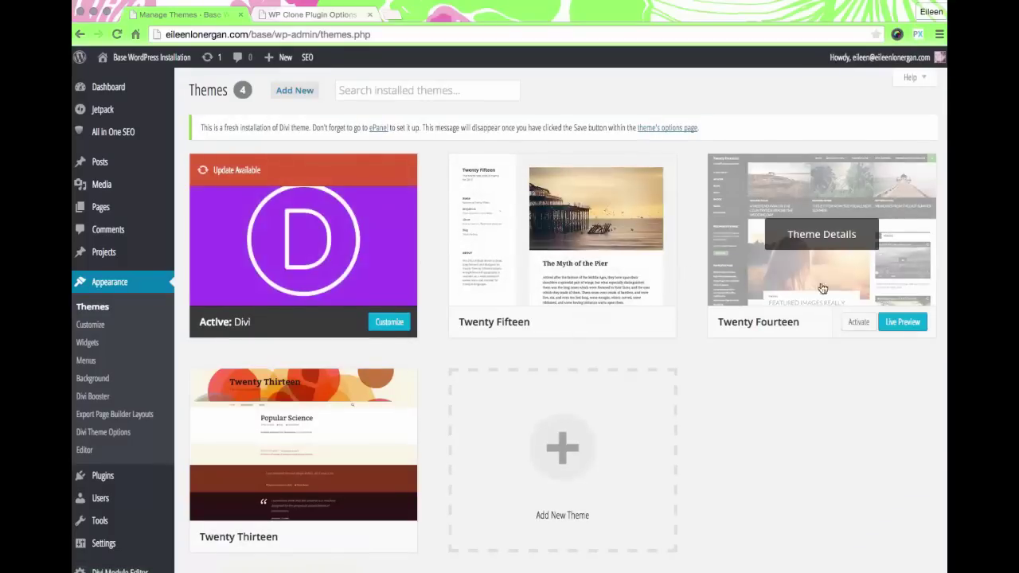
click(866, 288)
click(906, 546)
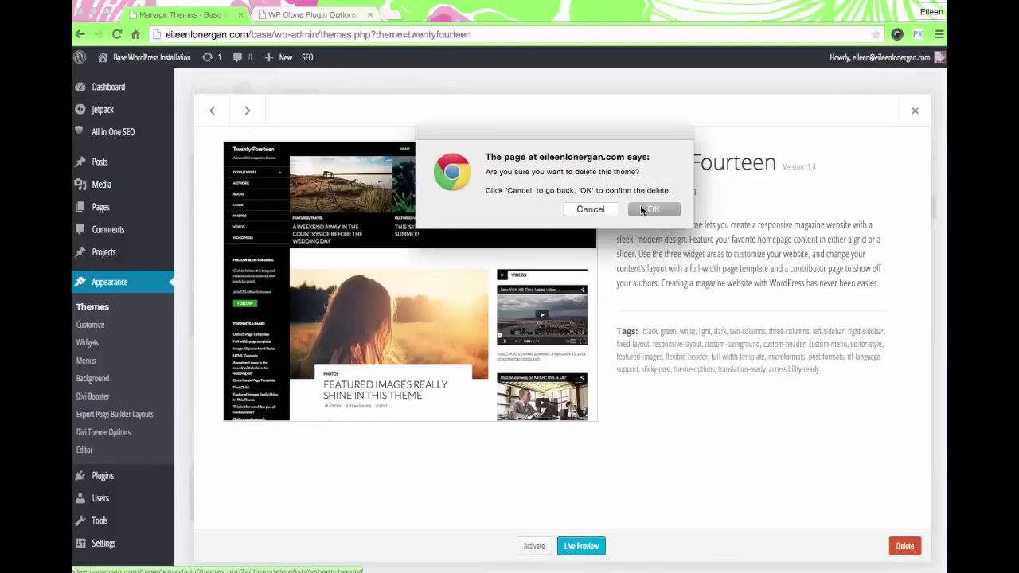
click(650, 209)
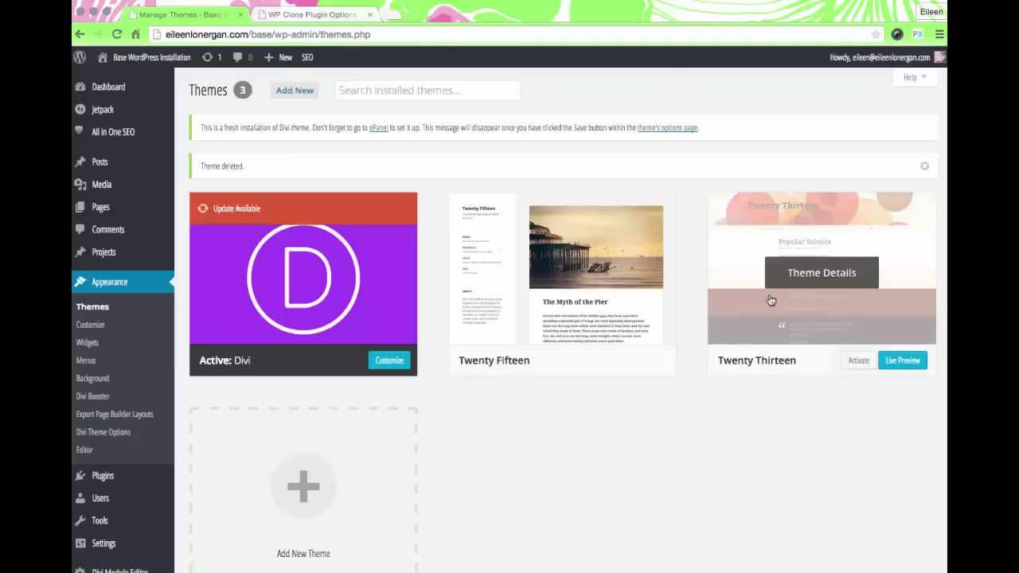
Step: Delete the Twenty Thirteen theme as well, leaving Divi and Twenty Fifteen
click(770, 300)
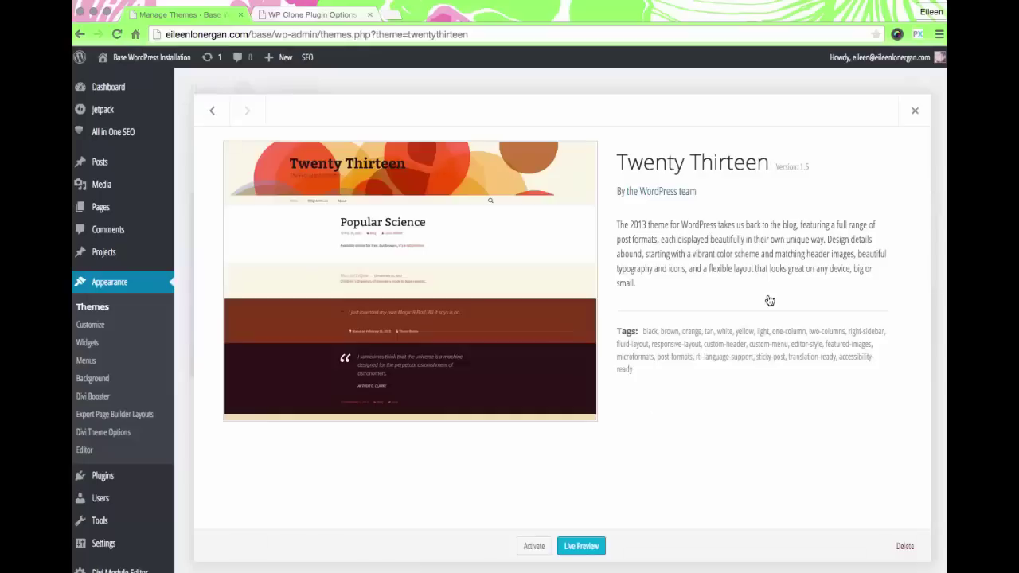
click(905, 546)
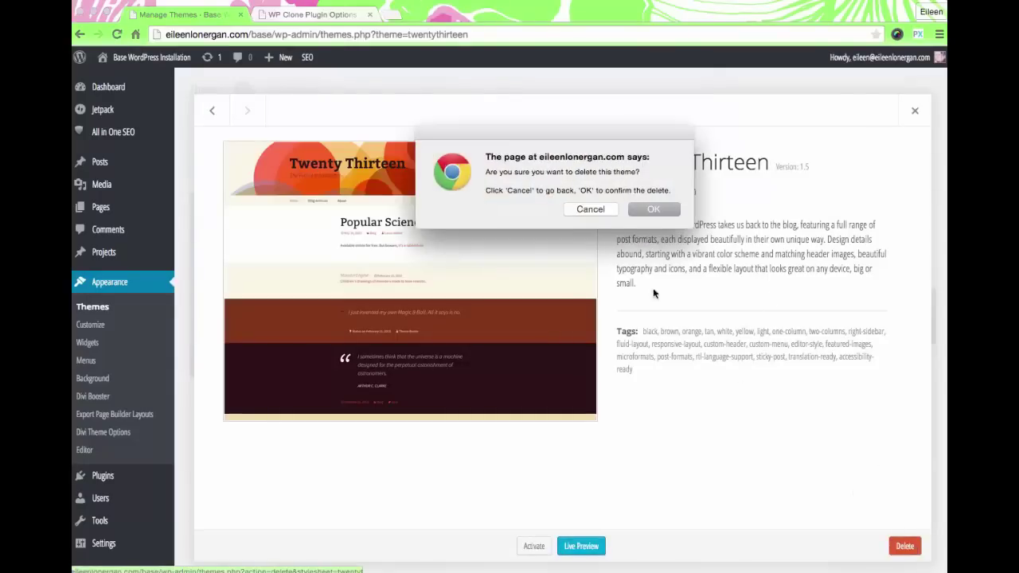
click(653, 210)
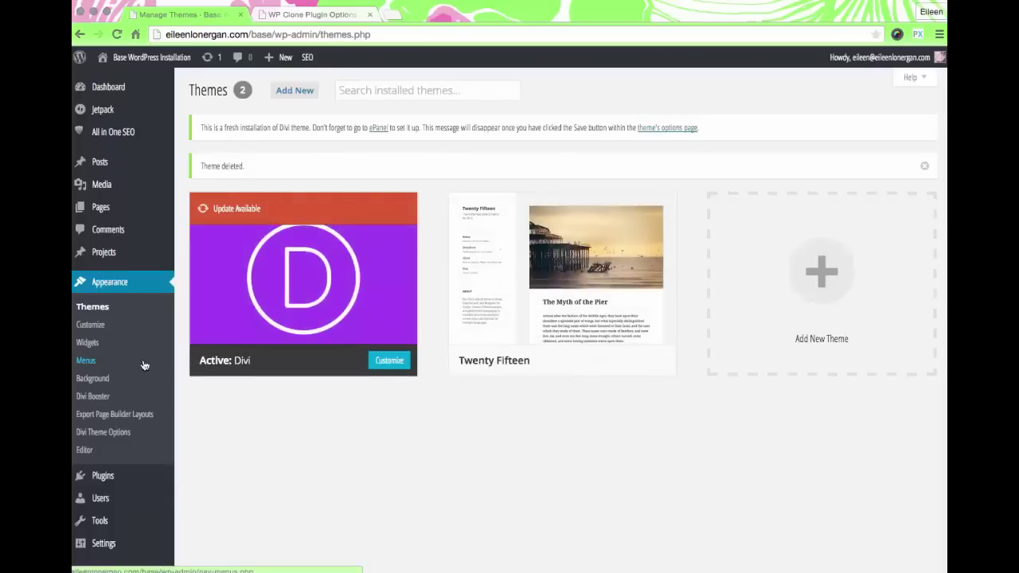
scroll(143, 362, down, 3)
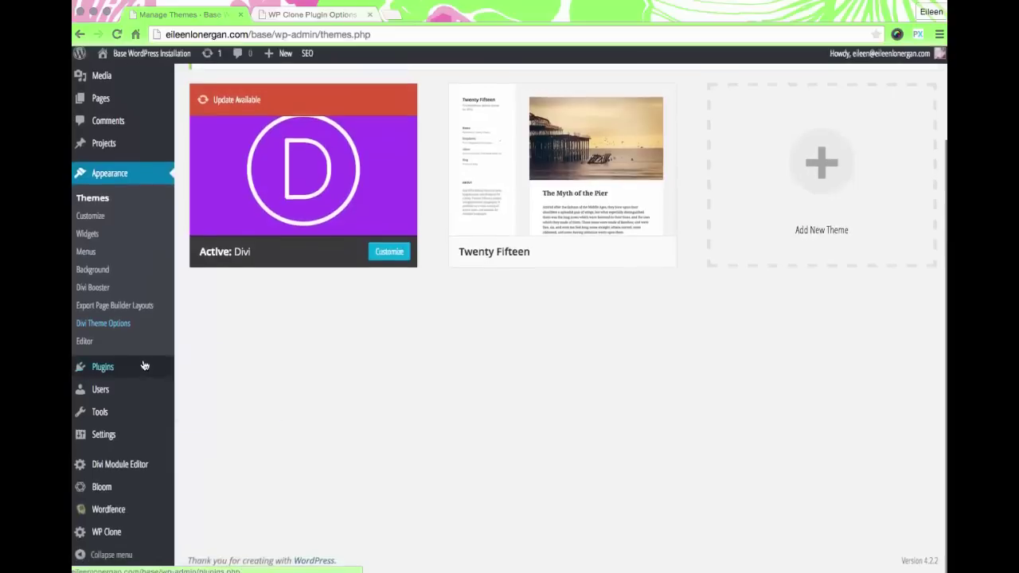
Step: Review the six pages under All Pages, then return to the WP Clone page
click(103, 539)
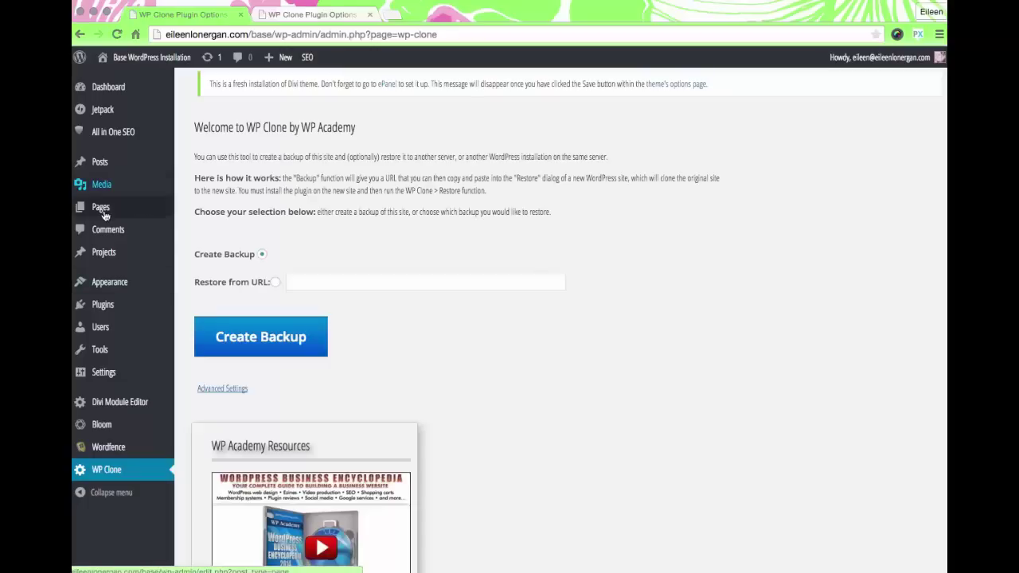
mouse_move(102, 208)
click(194, 209)
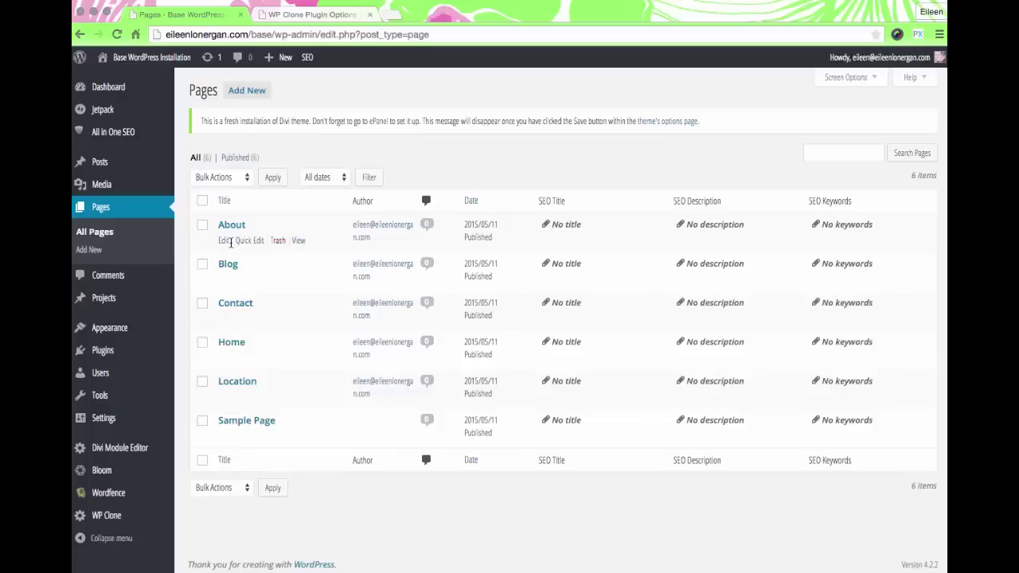
mouse_move(154, 421)
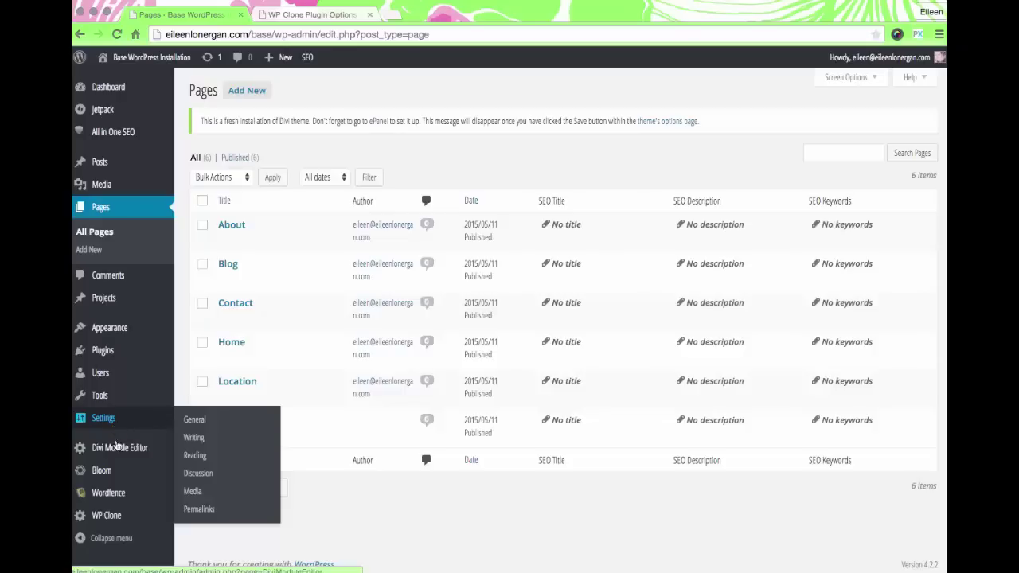
click(111, 522)
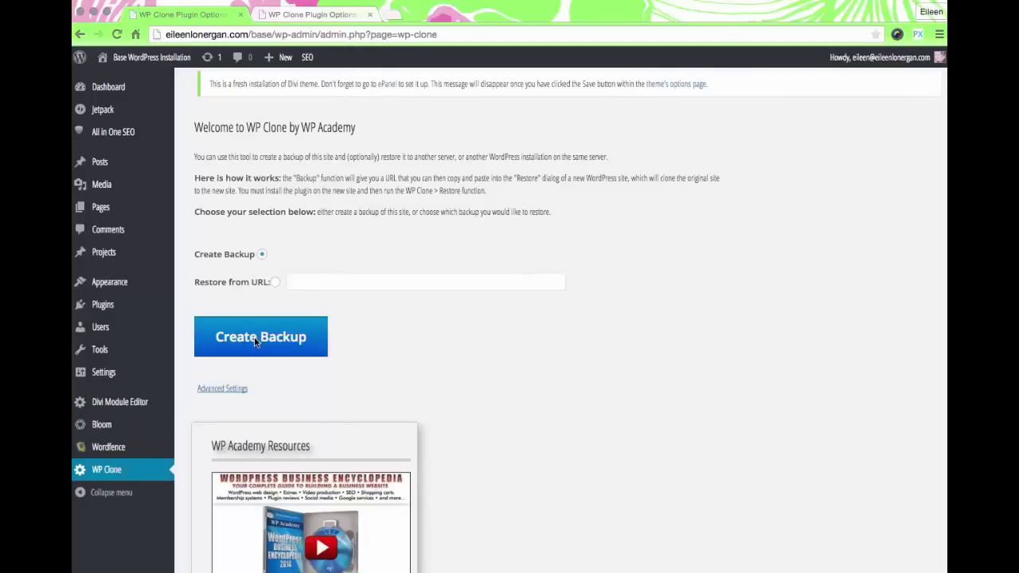
Step: Create a WP Clone backup of the base site
click(257, 342)
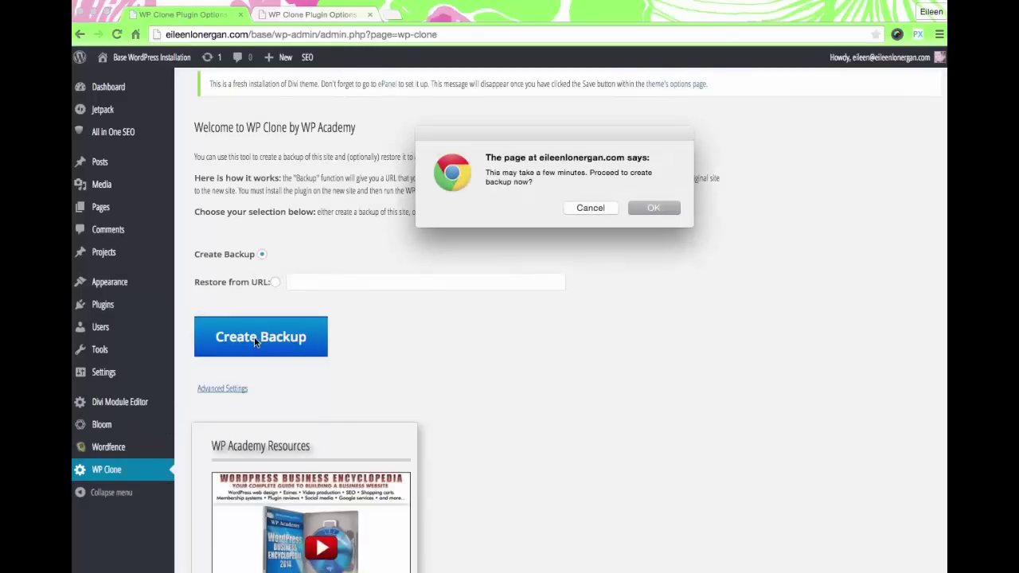
click(654, 208)
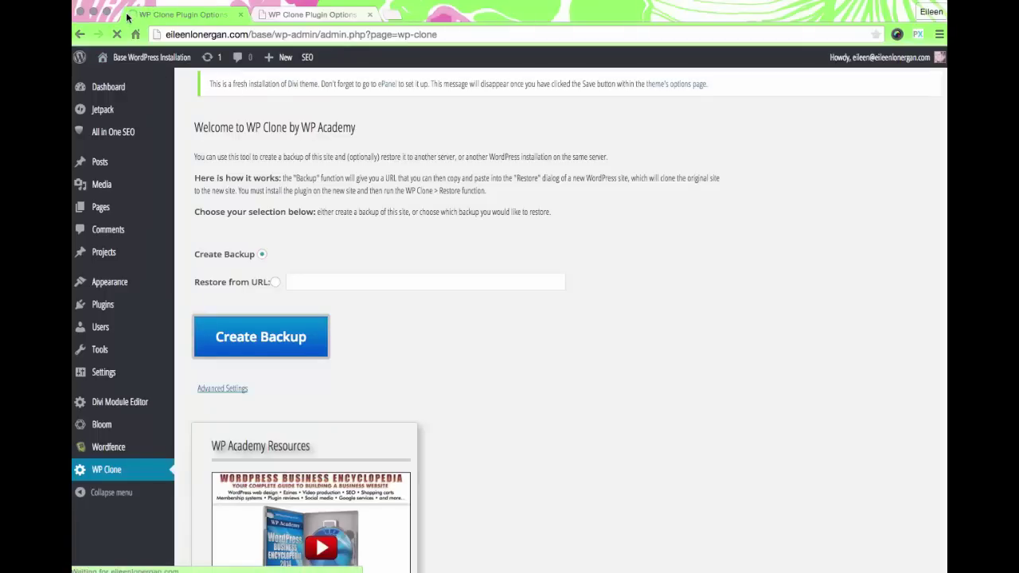
mouse_move(136, 54)
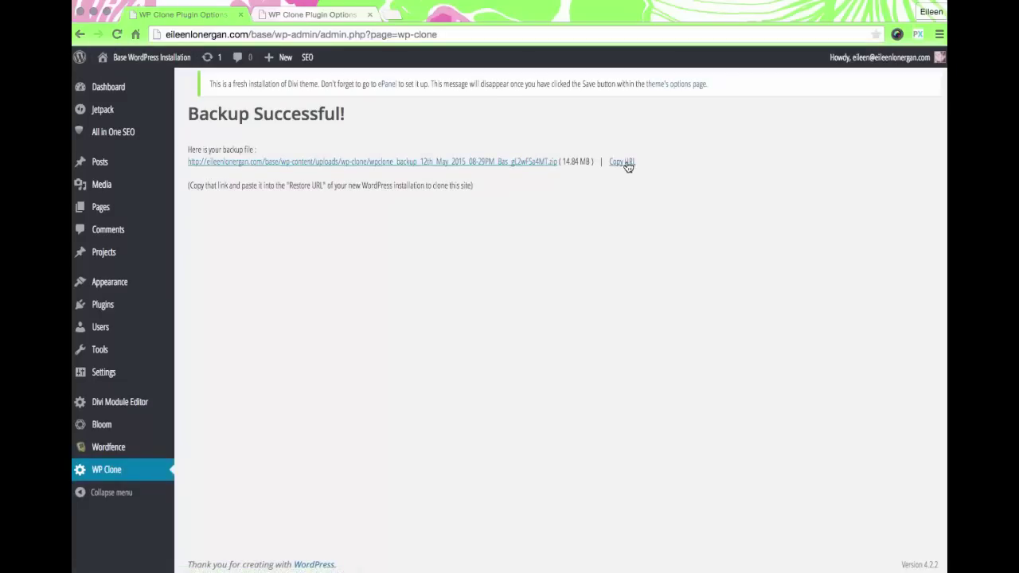
Step: Copy the 14.84 MB backup zip file link and select its text
click(628, 164)
click(656, 221)
drag(187, 162, 558, 165)
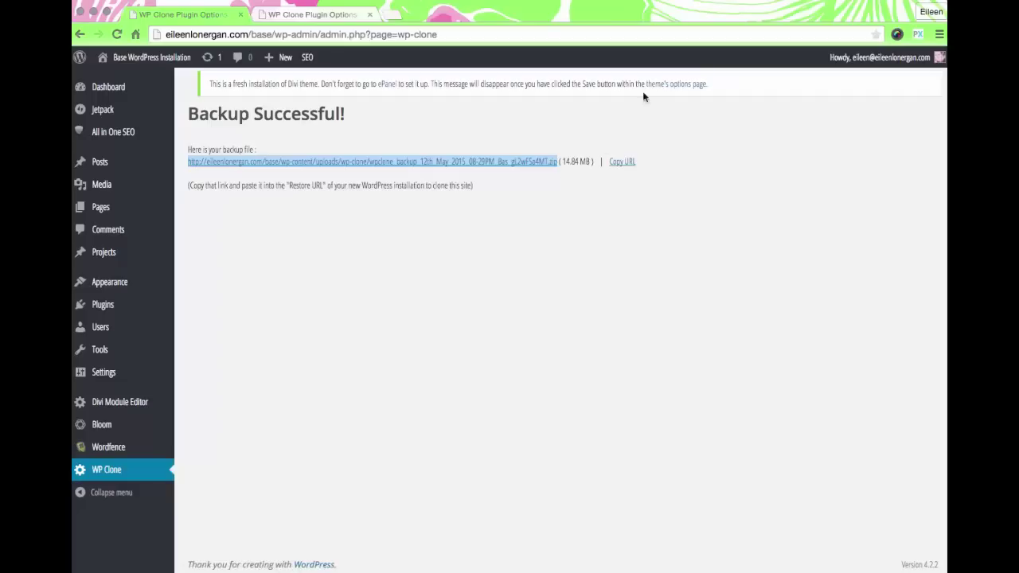
Step: On the client site's WP Clone page, restore from the pasted backup URL with I AGREE ticked
click(338, 19)
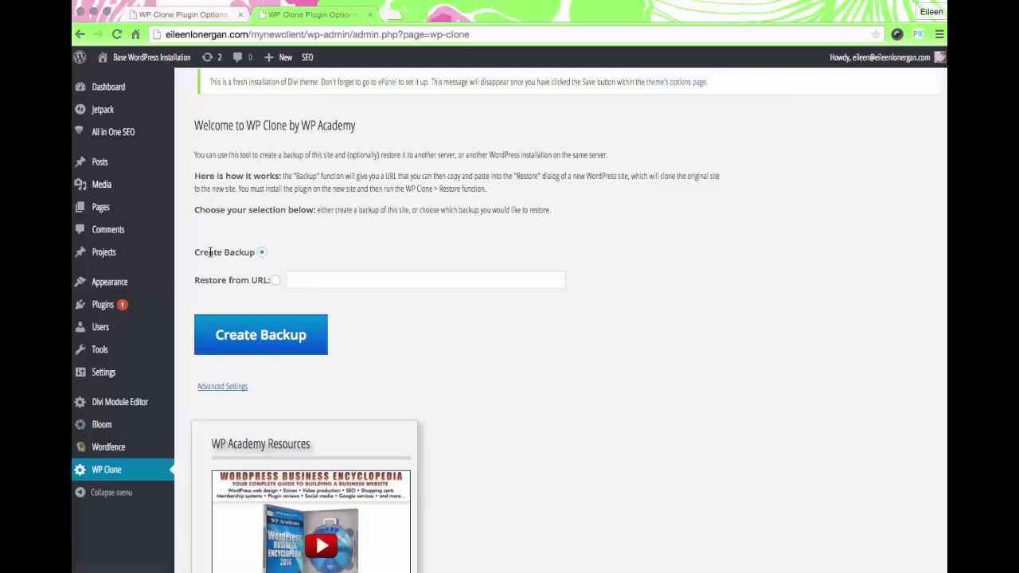
click(276, 281)
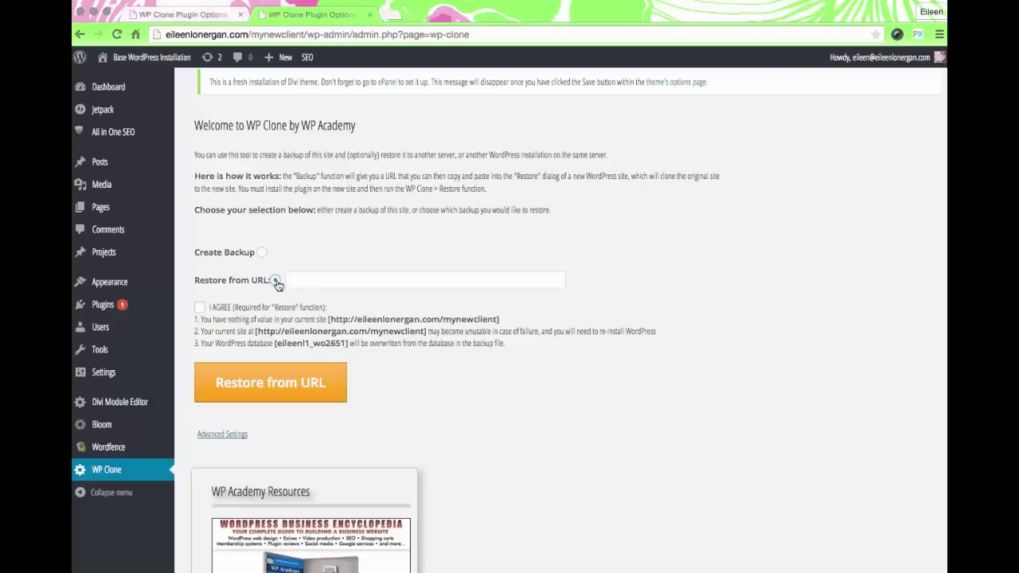
click(319, 276)
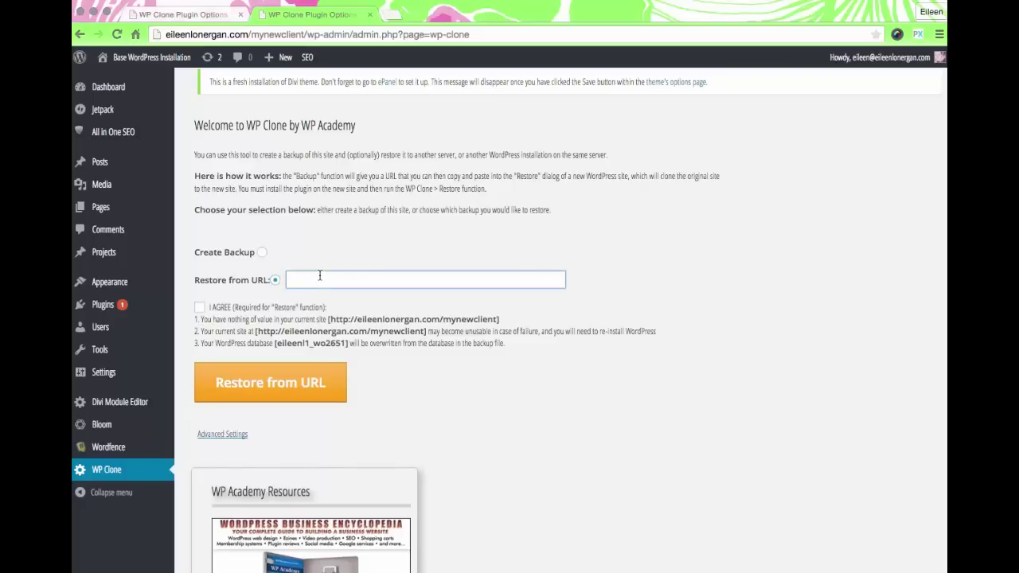
key(super+v)
click(200, 309)
click(284, 381)
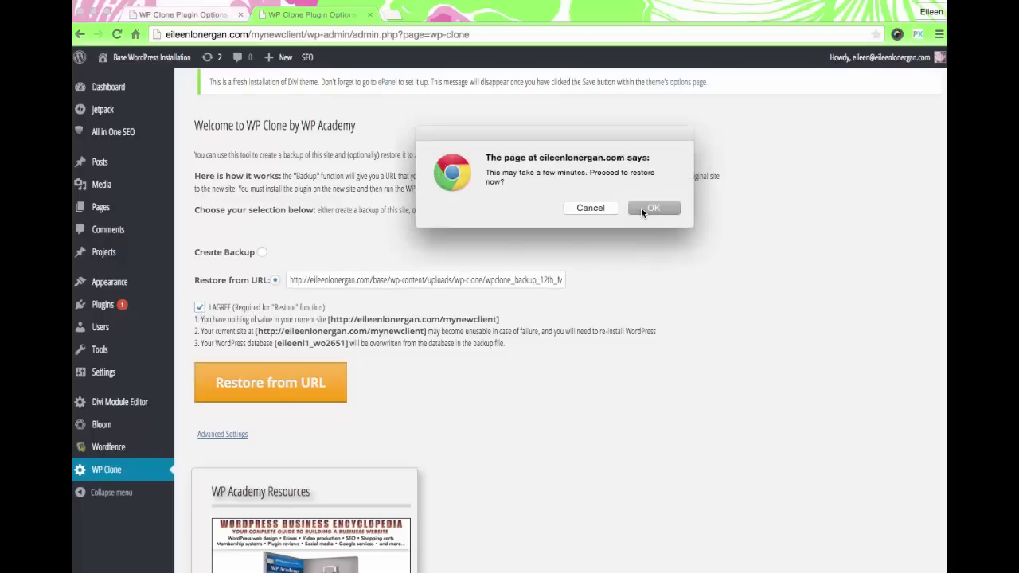
click(642, 208)
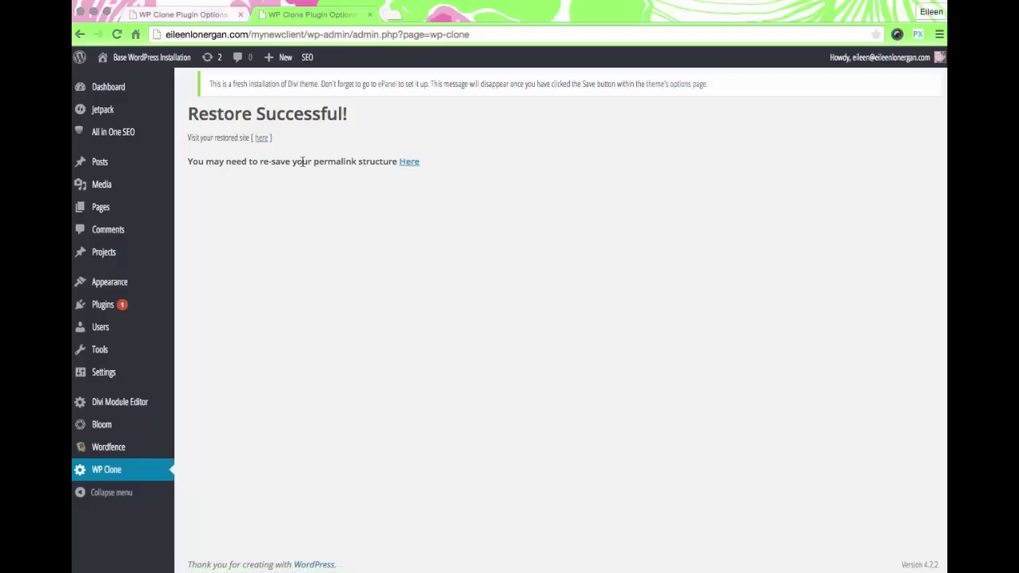
Step: Re-save the Post name permalink structure and view the client site's six pages
click(409, 163)
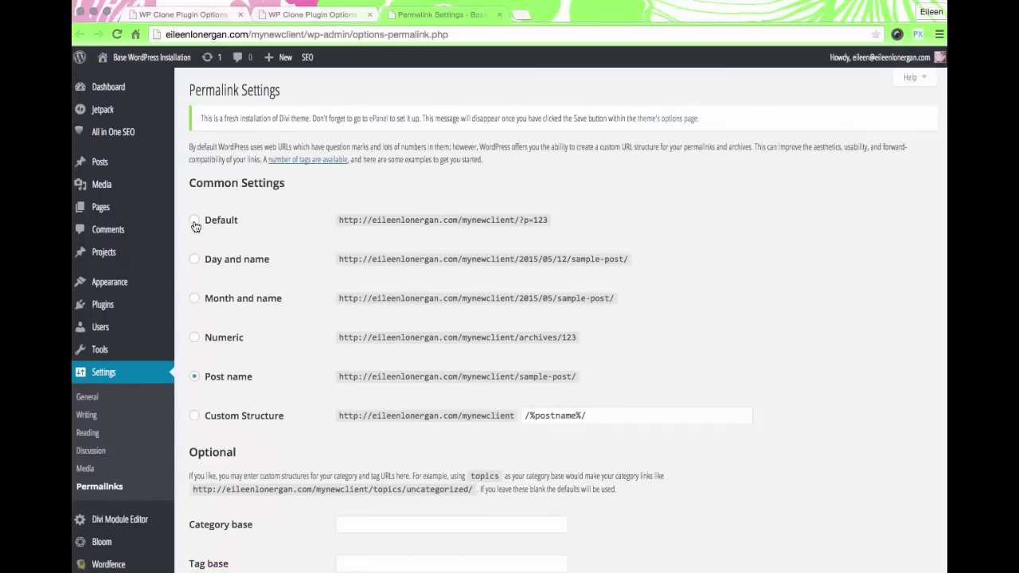
scroll(195, 227, down, 3)
click(195, 283)
click(215, 509)
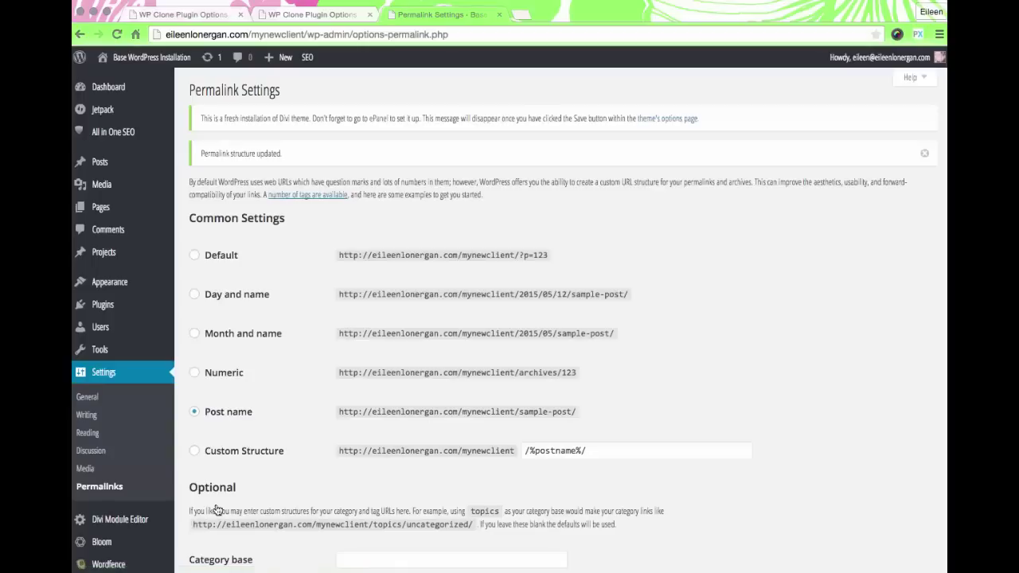
mouse_move(159, 207)
click(204, 214)
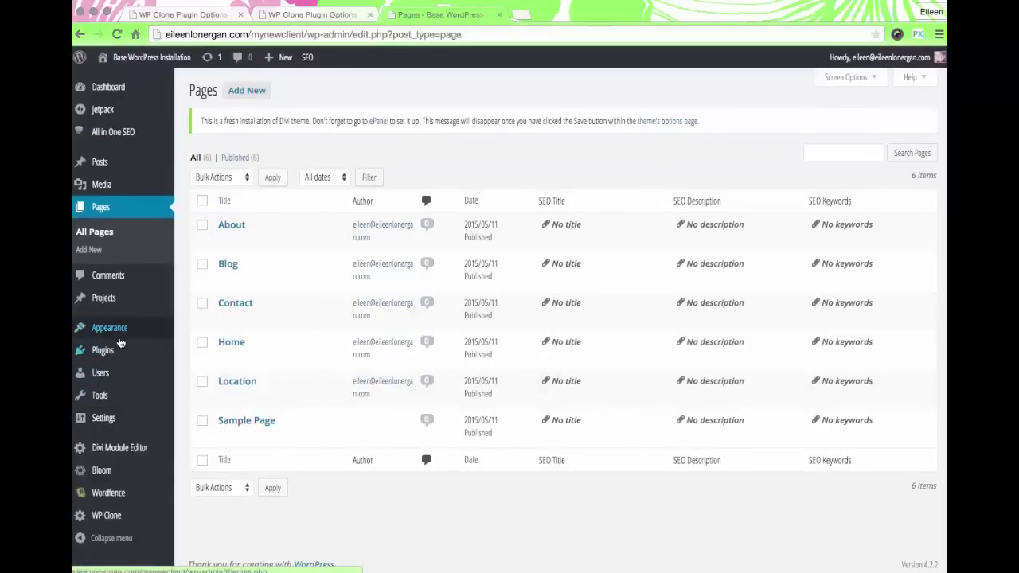
Step: Look over the client site's themes, then browse its 13 installed plugins
mouse_move(121, 338)
click(212, 336)
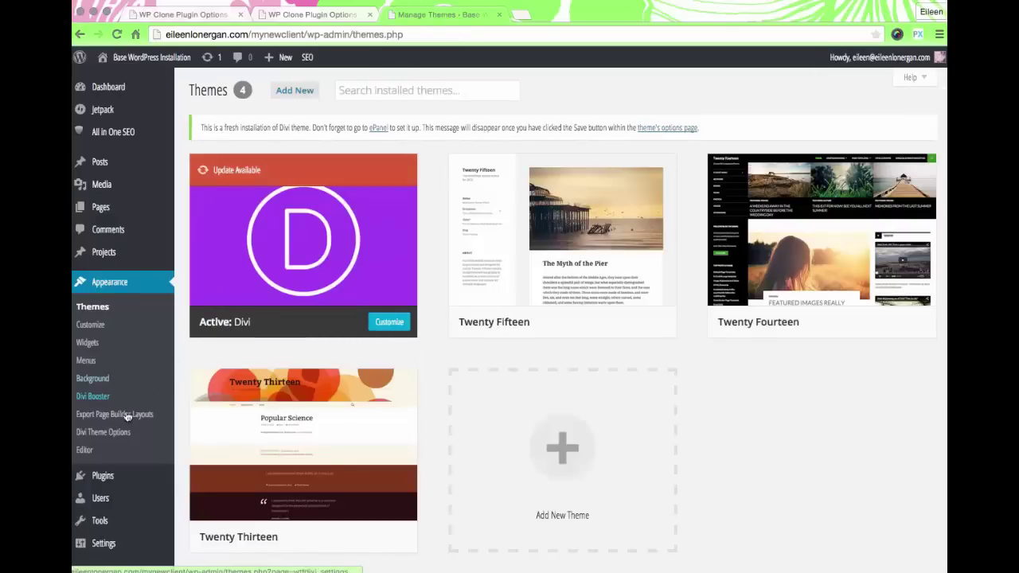
mouse_move(105, 481)
click(212, 478)
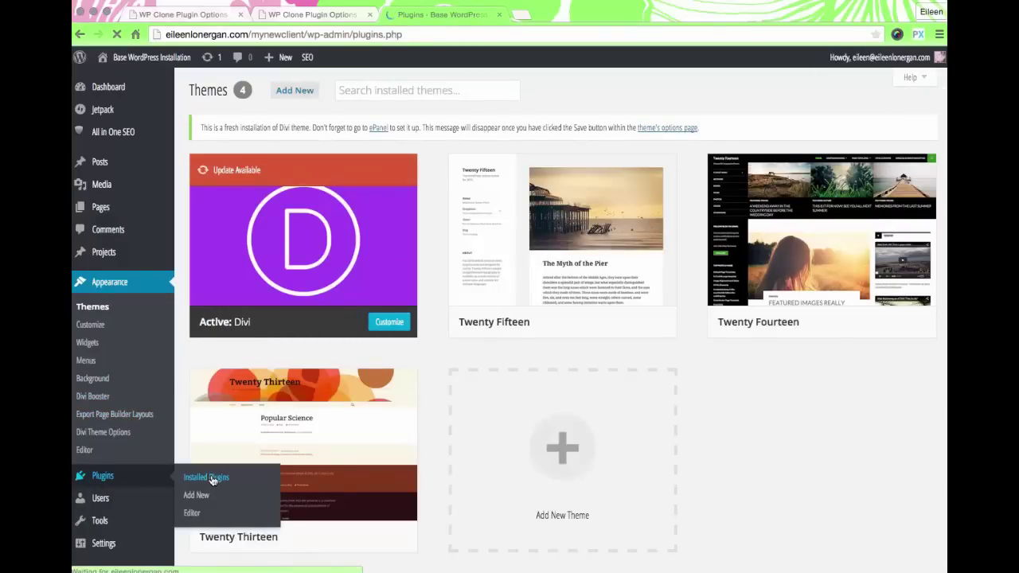
scroll(288, 414, down, 10)
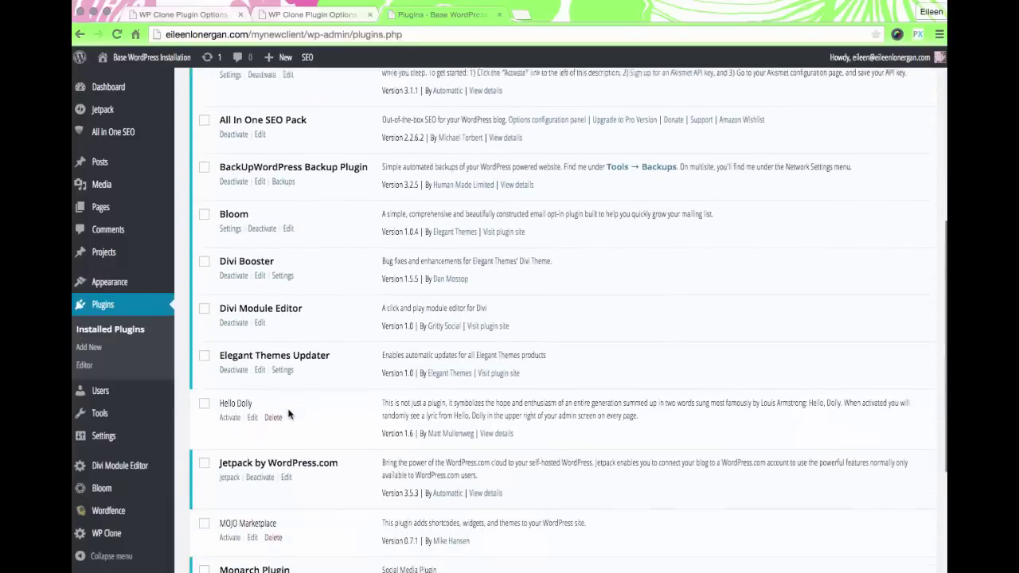